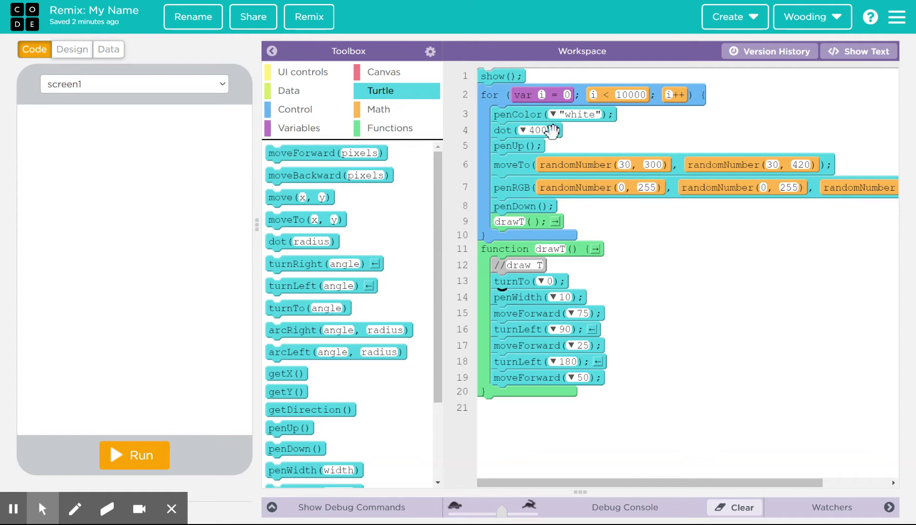
Step: Run the drawT screensaver program with the speed slider pushed toward the rabbit
drag(620, 412, 506, 255)
click(687, 277)
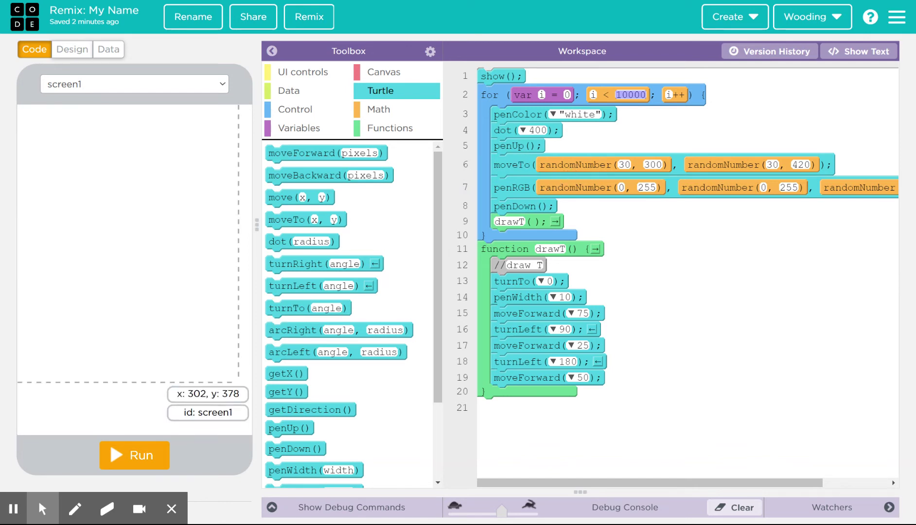
click(120, 458)
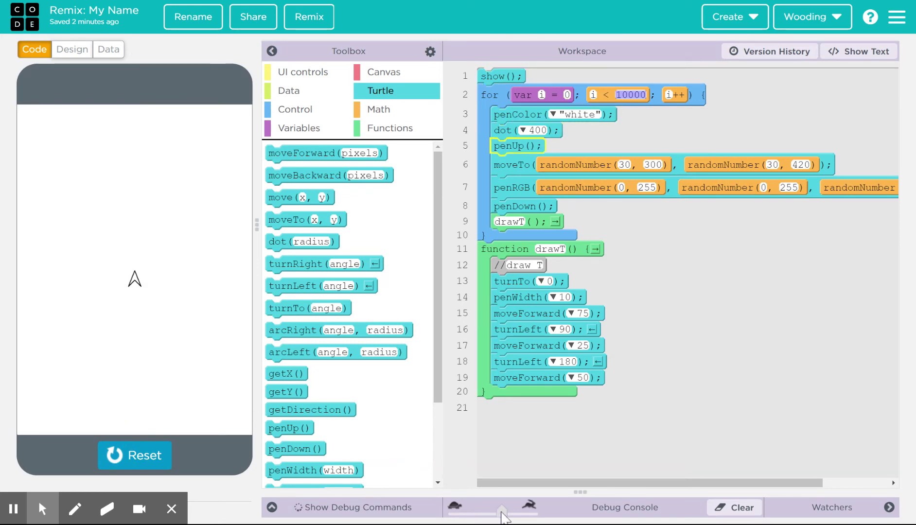
drag(503, 512, 517, 512)
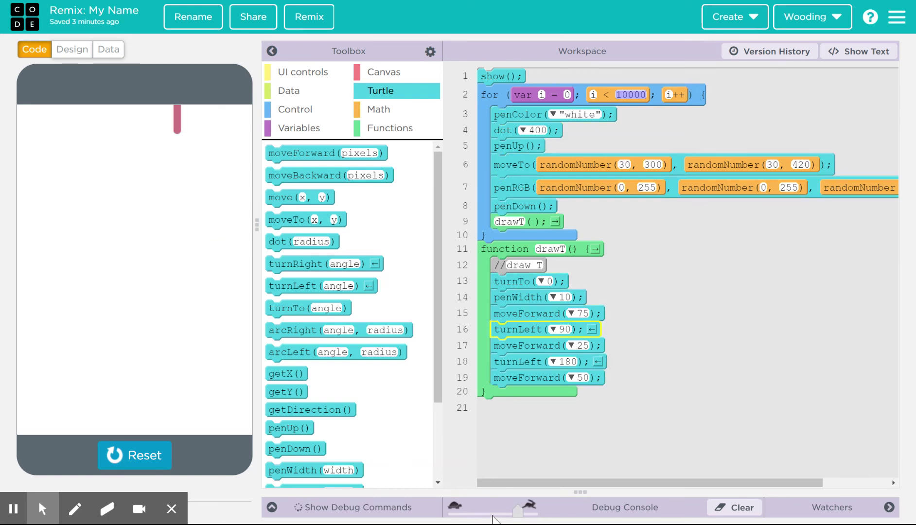
click(532, 511)
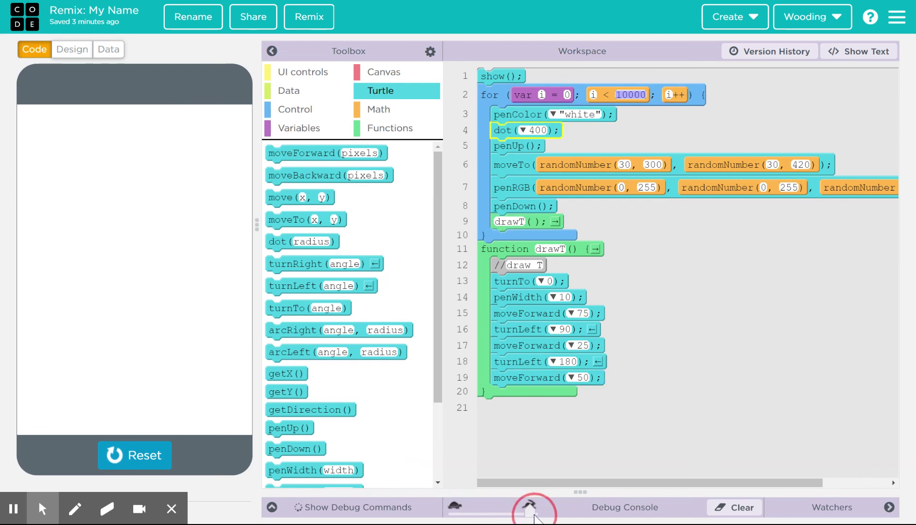